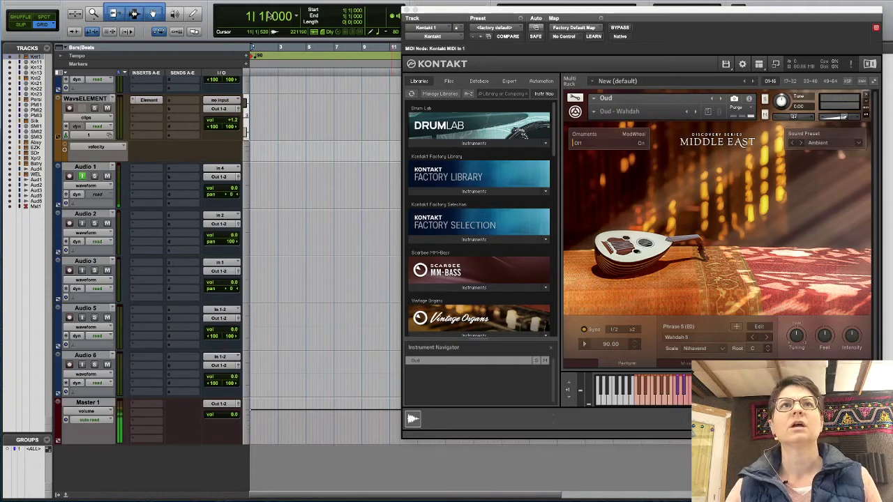
Stop the Oud's Phrase 3 – Wahdah 3 (Nihavend) preview after auditioning it.
{"action": "scroll", "coordinate": [392, 278], "scroll_direction": "up", "scroll_amount": 5}
{"action": "scroll", "coordinate": [392, 278], "scroll_direction": "up", "scroll_amount": 5}
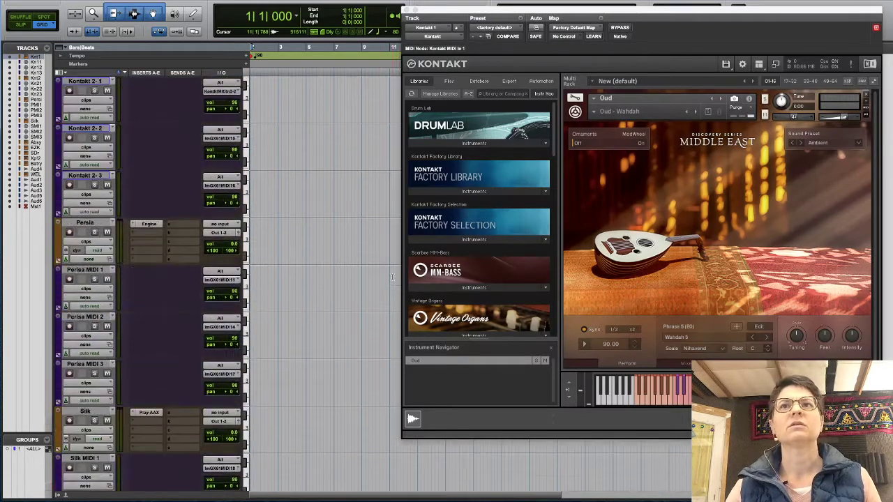
{"action": "scroll", "coordinate": [392, 277], "scroll_direction": "up", "scroll_amount": 5}
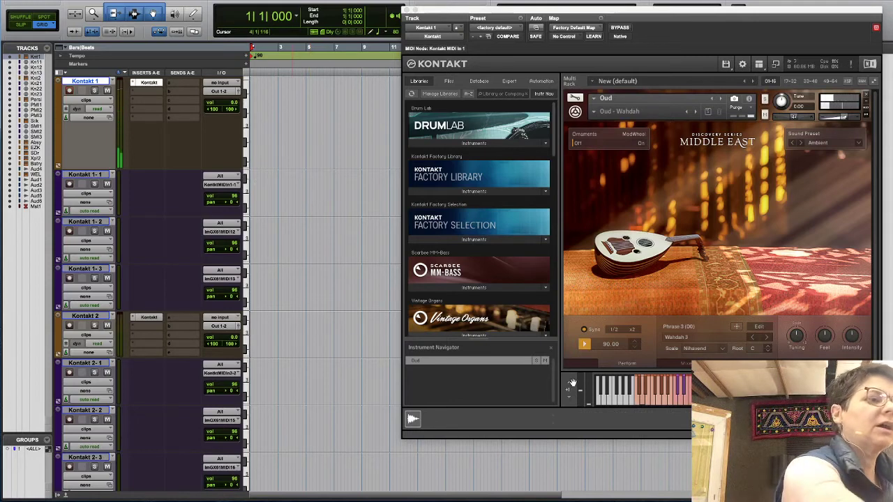
{"action": "left_click", "coordinate": [584, 343]}
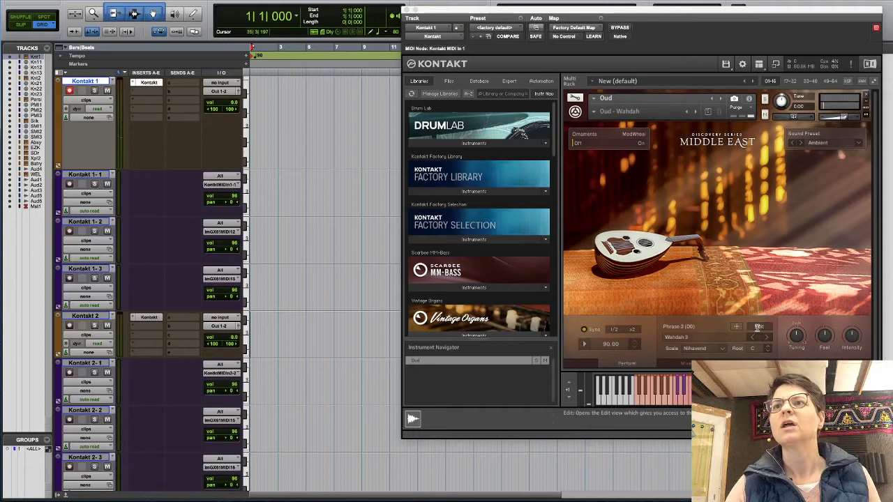
Open the phrase editor for the Oud's Wahdah 3 phrase.
{"action": "left_click", "coordinate": [757, 327]}
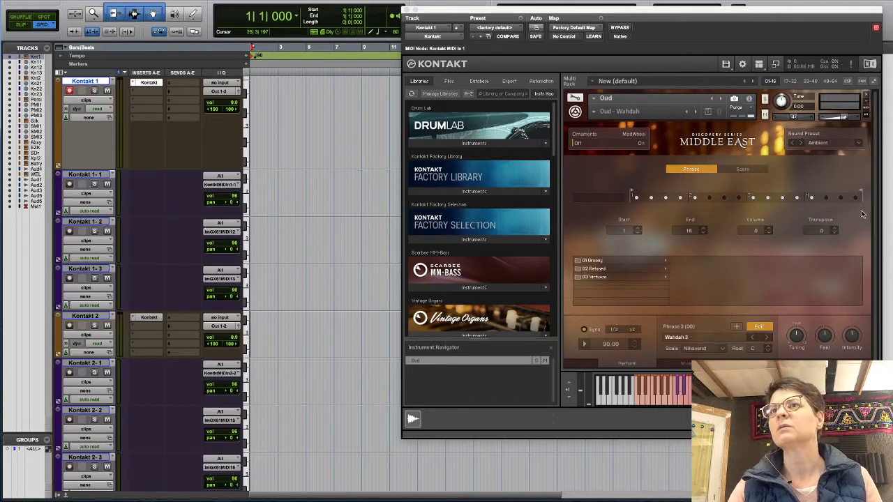
Review the phrase's Scale and Phrase settings, then close the Wahdah 3 phrase editor.
{"action": "left_click", "coordinate": [731, 168]}
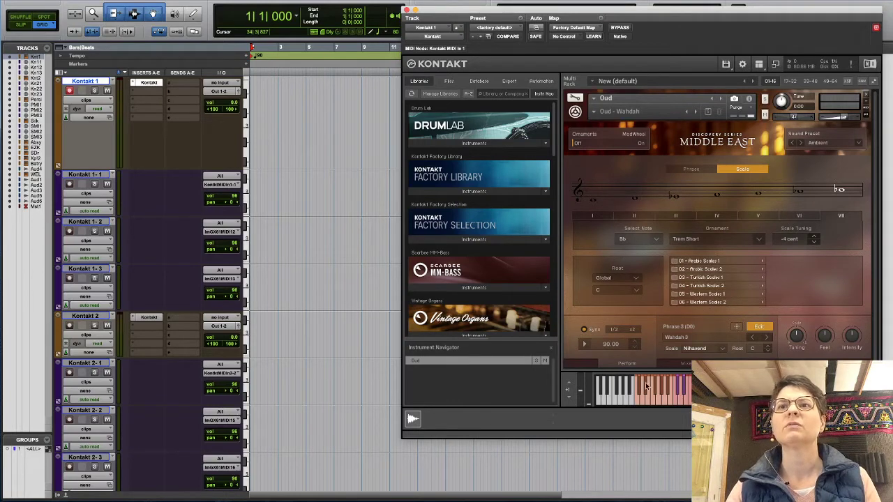
{"action": "left_click", "coordinate": [703, 170]}
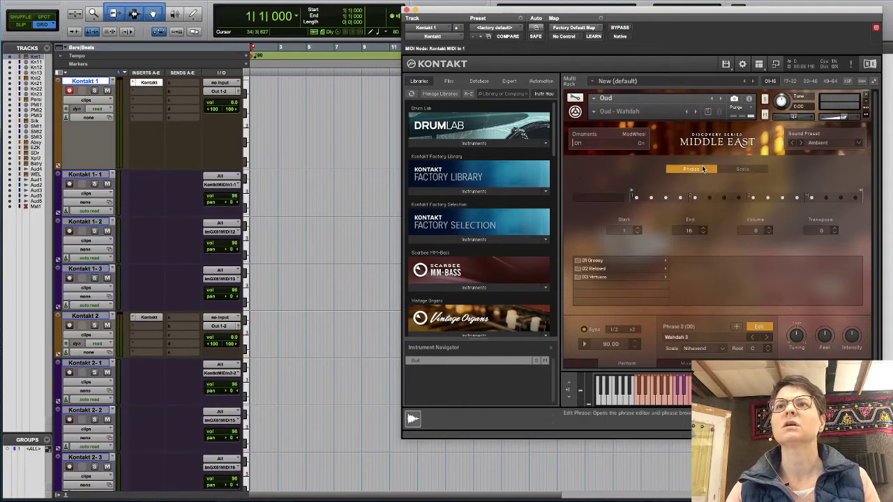
{"action": "left_click", "coordinate": [758, 328]}
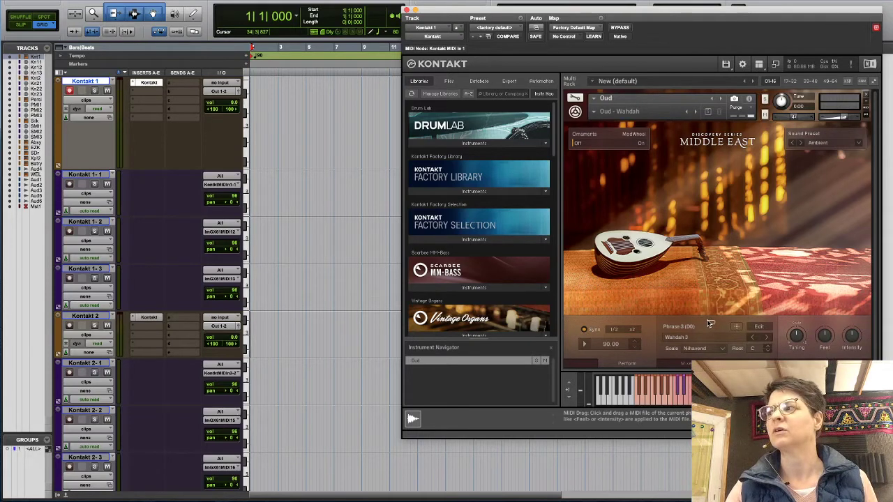
Drop the Oud's Wahdah 3 phrase onto Kontakt 1 as clip MIDI-01 and play it.
{"action": "mouse_move", "coordinate": [708, 323]}
{"action": "left_mouse_down"}
{"action": "mouse_move", "coordinate": [326, 152]}
{"action": "mouse_move", "coordinate": [254, 131]}
{"action": "left_mouse_up"}
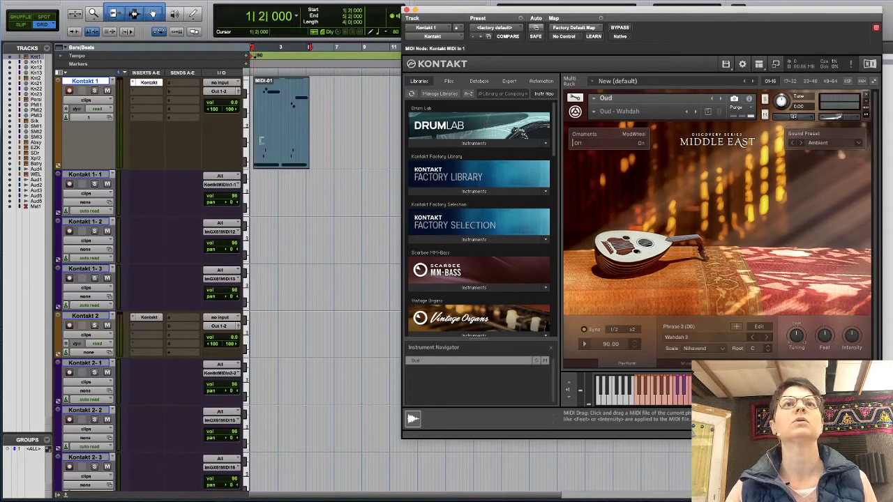
{"action": "key", "text": "space"}
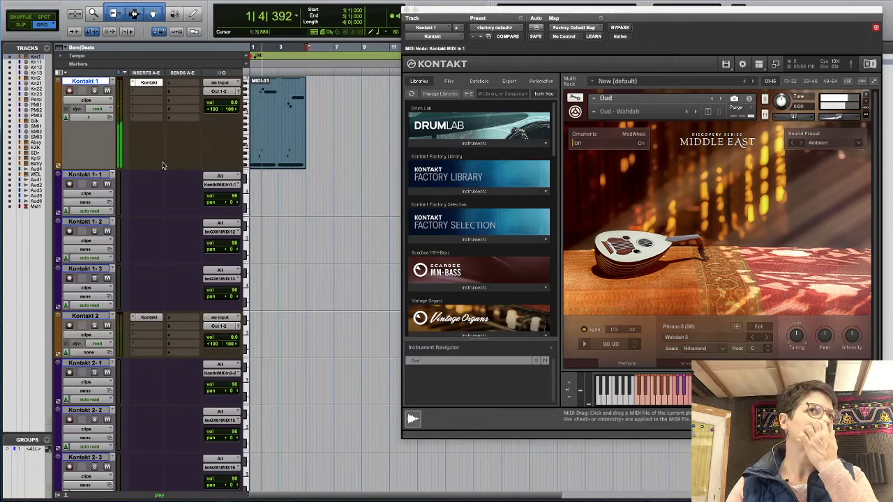
{"action": "key", "text": "space"}
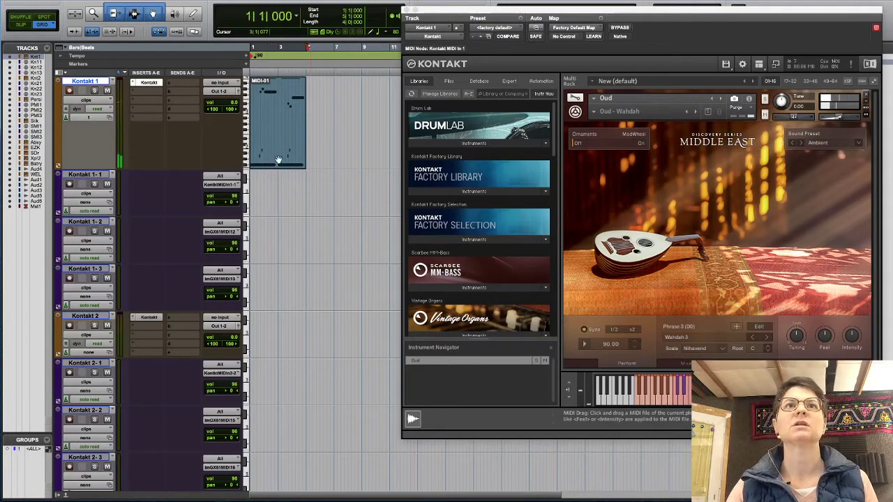
Inspect the MIDI-01 notes in the MIDI Editor, then close it.
{"action": "double_click", "coordinate": [299, 145]}
{"action": "left_click_drag", "start_coordinate": [433, 12], "coordinate": [488, 46]}
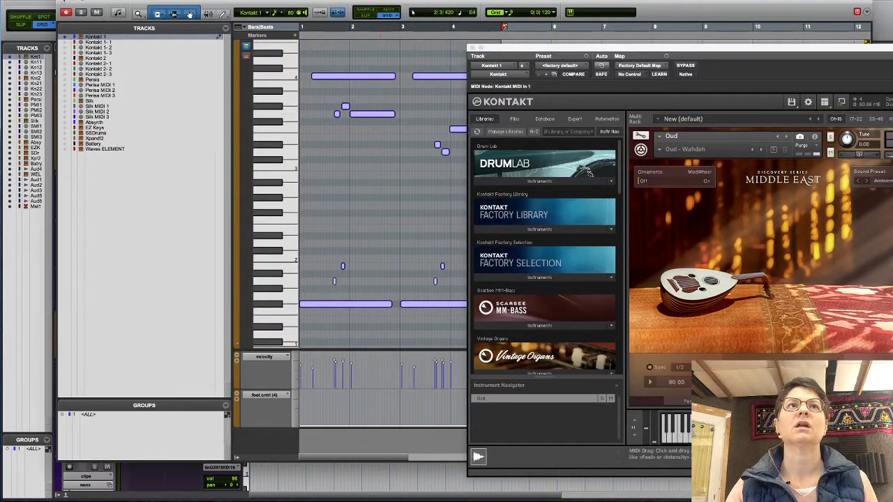
{"action": "left_click", "coordinate": [63, 3]}
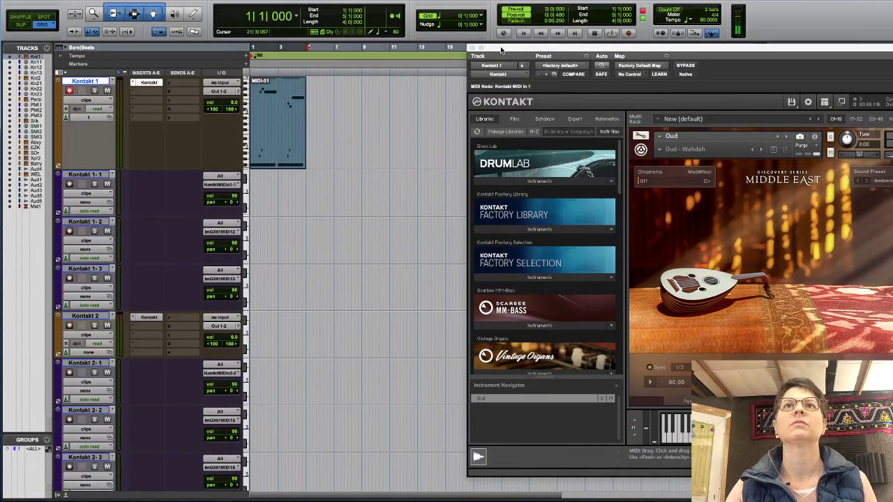
{"action": "left_click_drag", "start_coordinate": [501, 50], "coordinate": [394, 36]}
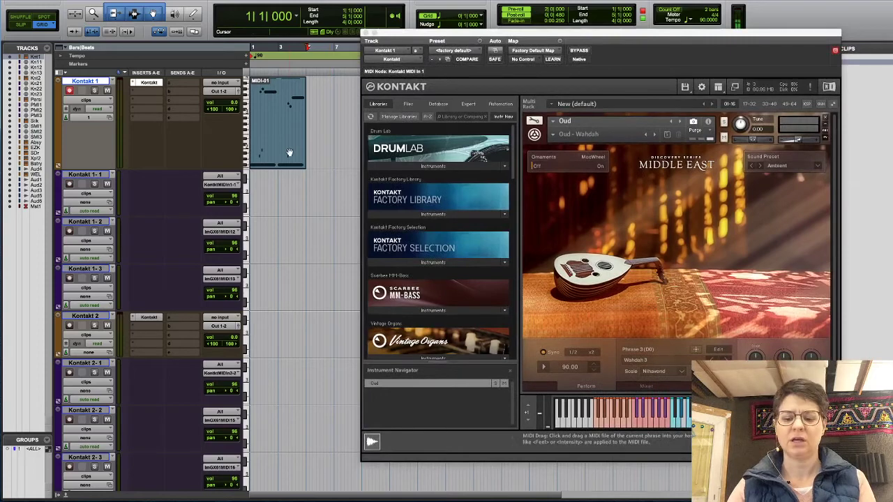
Delete the MIDI-01 clip and show the Yangqin library's instrument patches.
{"action": "key", "text": "Delete"}
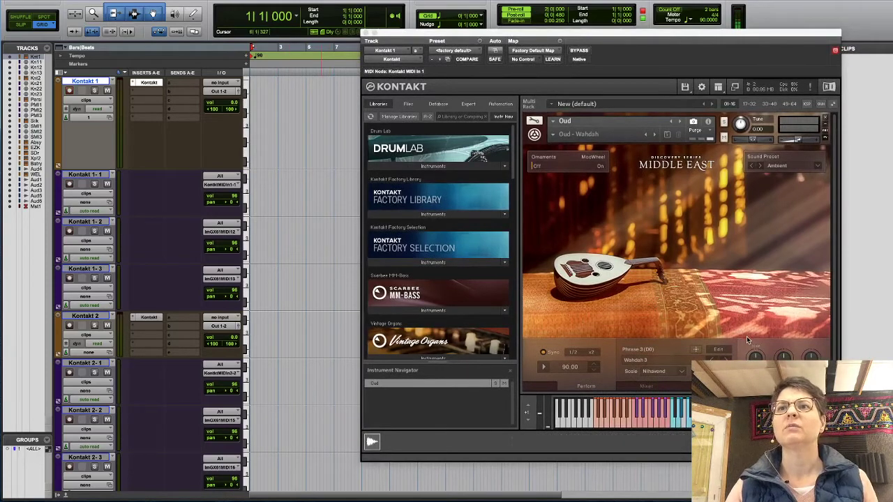
{"action": "scroll", "coordinate": [478, 253], "scroll_direction": "down", "scroll_amount": 5}
{"action": "scroll", "coordinate": [478, 252], "scroll_direction": "down", "scroll_amount": 10}
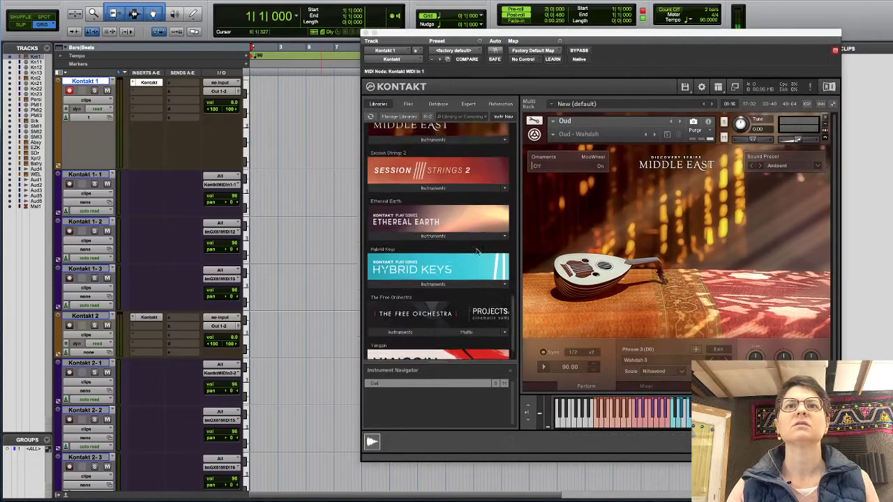
{"action": "scroll", "coordinate": [478, 252], "scroll_direction": "down", "scroll_amount": 2}
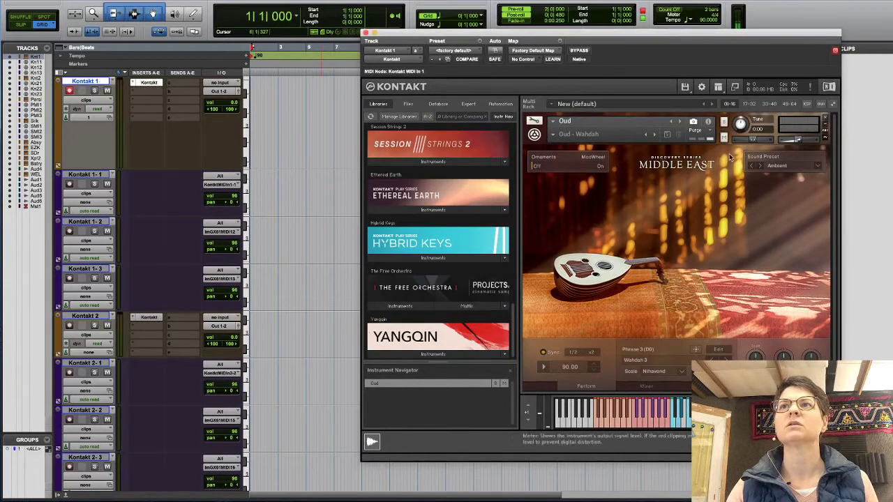
{"action": "left_click", "coordinate": [419, 355]}
Remove the loaded Oud instrument from the Kontakt rack.
{"action": "scroll", "coordinate": [420, 360], "scroll_direction": "down", "scroll_amount": 1}
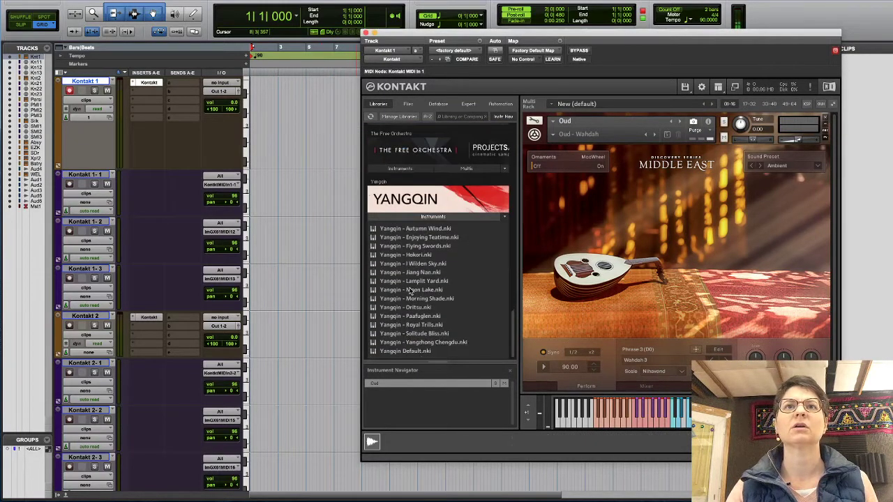
{"action": "left_click", "coordinate": [826, 116]}
{"action": "left_click", "coordinate": [496, 158]}
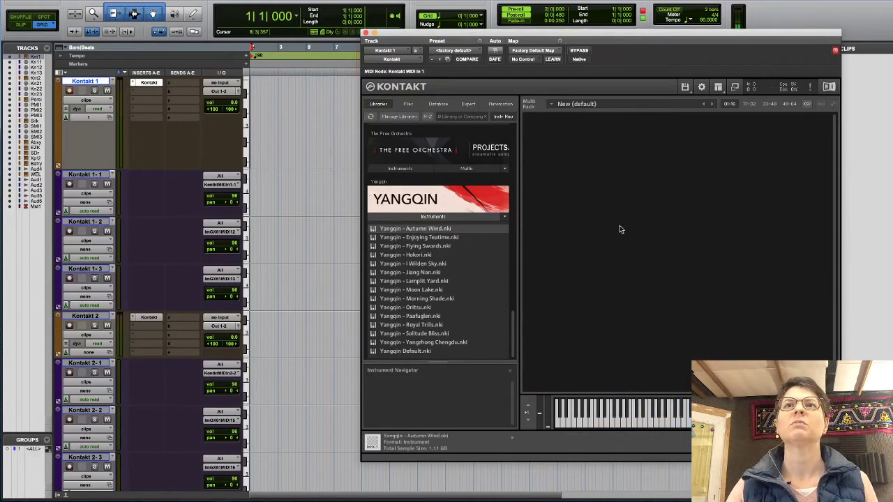
Audition a few Yangqin notes and bring its Autumn Wind 2 phrase at 70 BPM into view.
{"action": "left_click", "coordinate": [616, 408]}
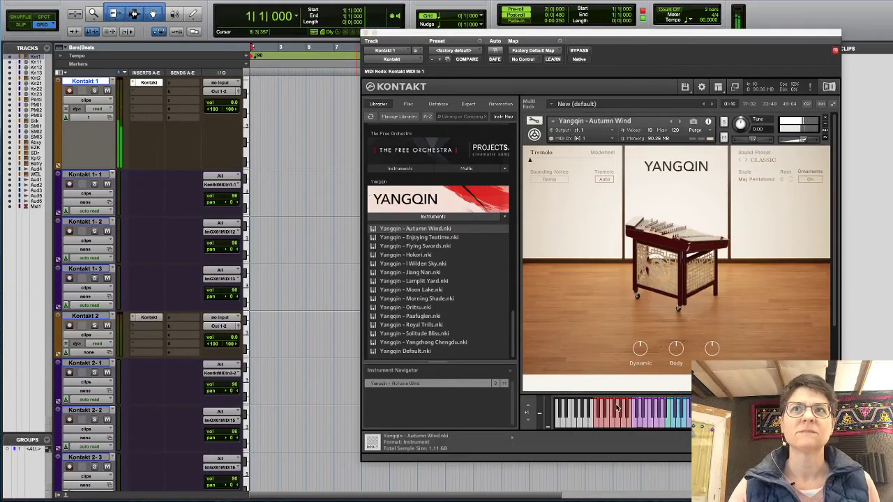
{"action": "left_click", "coordinate": [617, 408]}
{"action": "left_click", "coordinate": [617, 408]}
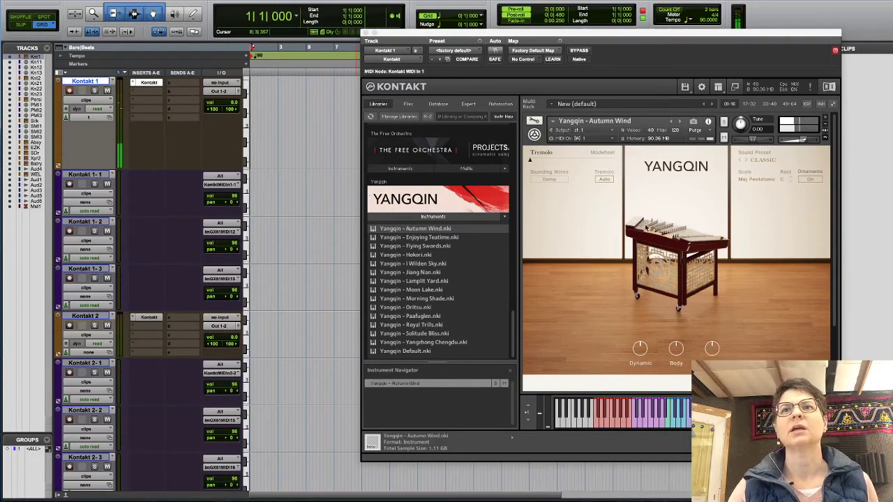
{"action": "scroll", "coordinate": [572, 255], "scroll_direction": "down", "scroll_amount": 3}
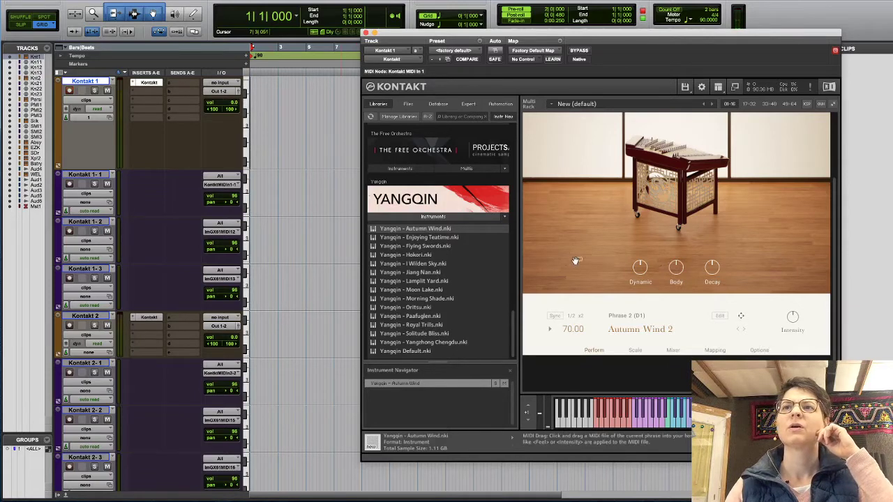
Drop the Autumn Wind 2 phrase onto Kontakt 1 as clip MIDI-02 and play it.
{"action": "mouse_move", "coordinate": [576, 260]}
{"action": "left_mouse_down"}
{"action": "mouse_move", "coordinate": [264, 147]}
{"action": "mouse_move", "coordinate": [254, 151]}
{"action": "left_mouse_up"}
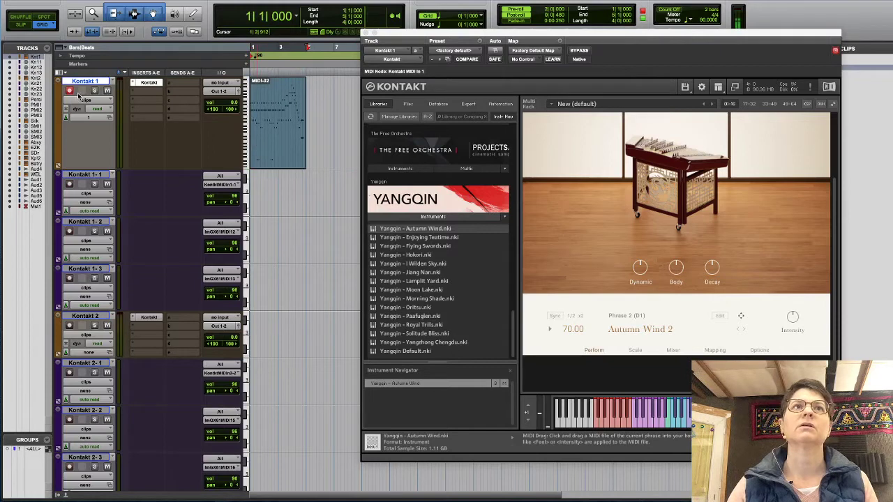
{"action": "key", "text": "space"}
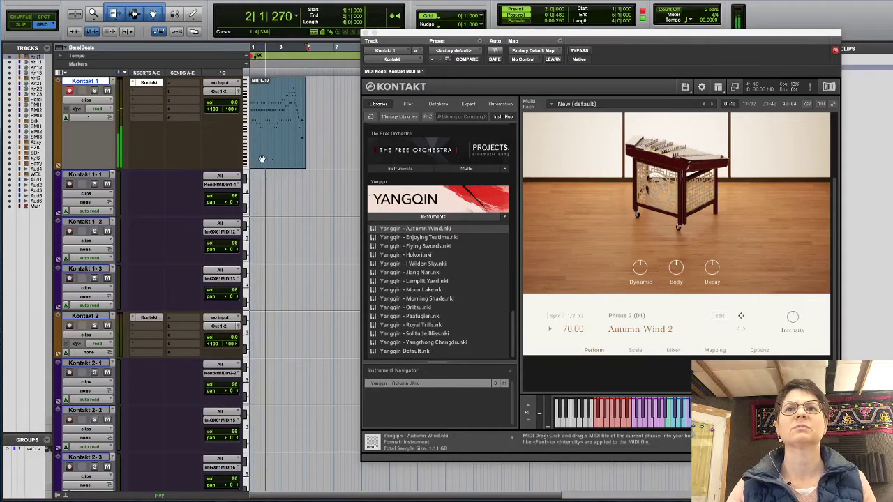
{"action": "key", "text": "space"}
Toggle the phrase's tempo Sync on and back off, then move MIDI-02 to Kontakt 2.
{"action": "left_click", "coordinate": [562, 322]}
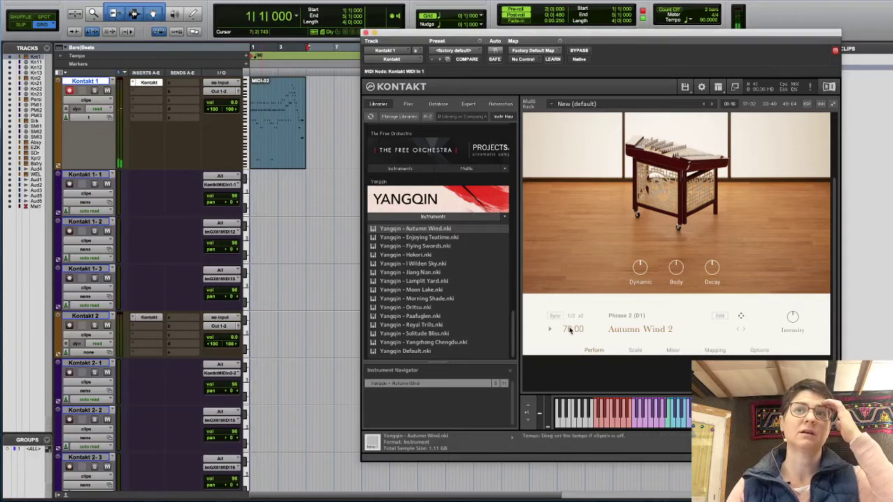
{"action": "left_click", "coordinate": [554, 316]}
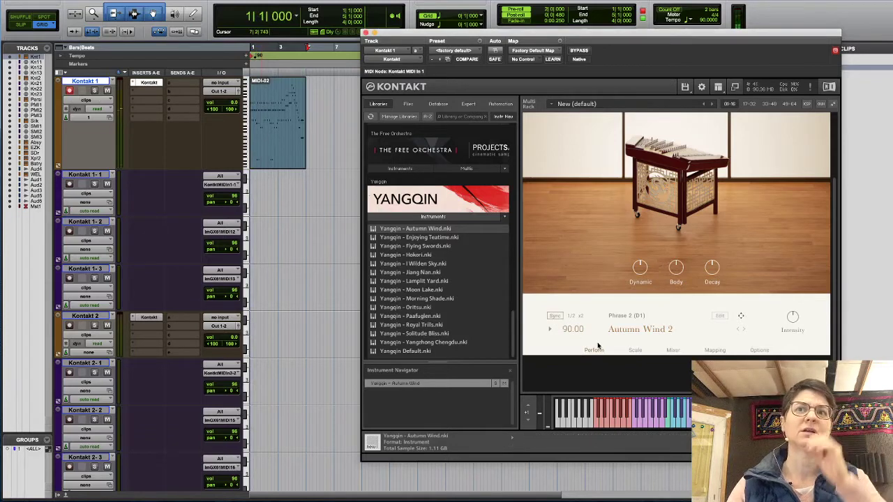
{"action": "left_click", "coordinate": [554, 316]}
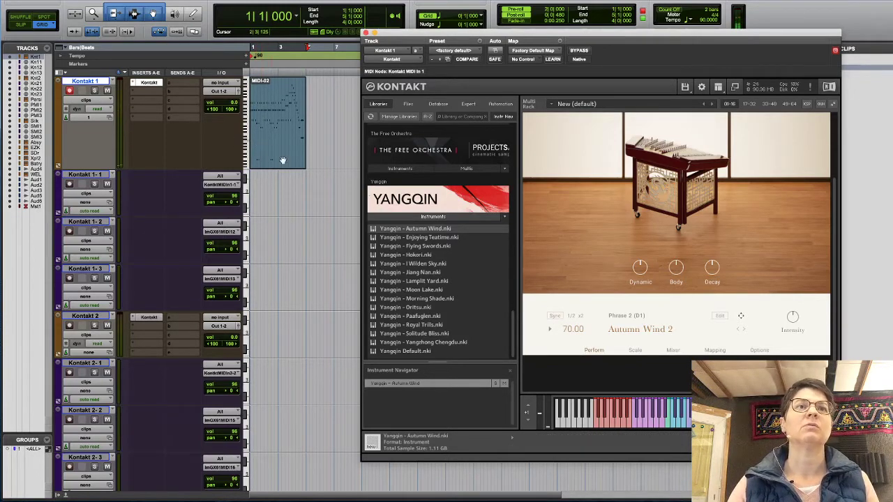
{"action": "left_click_drag", "start_coordinate": [283, 160], "coordinate": [269, 349]}
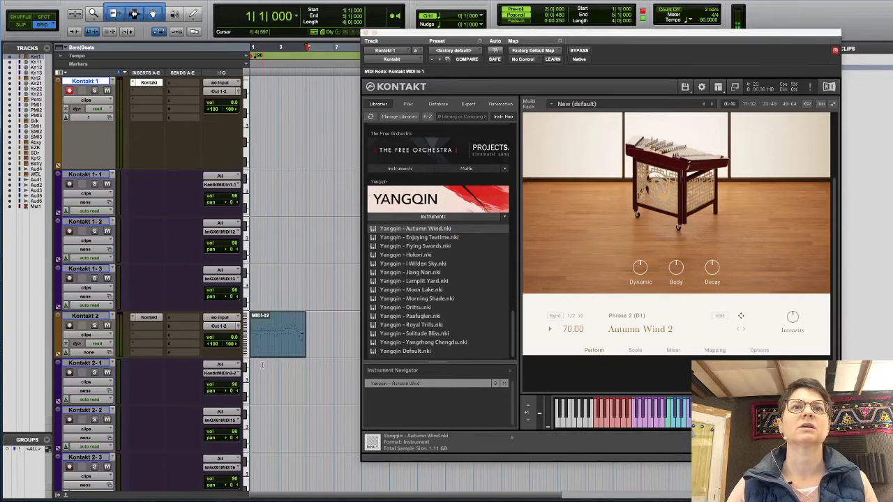
View MIDI-02's Yangqin notes zoomed out in the MIDI Editor, with Kontakt closed, and play them.
{"action": "double_click", "coordinate": [275, 347]}
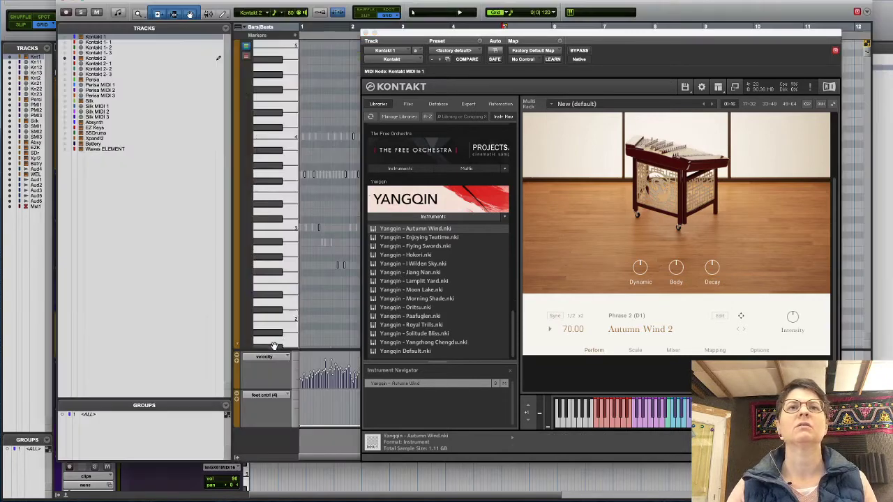
{"action": "left_click", "coordinate": [364, 32]}
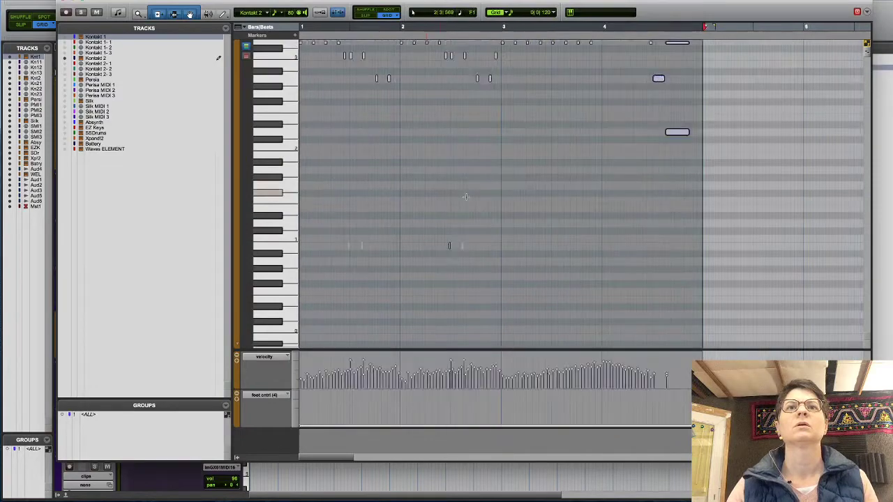
{"action": "key", "text": "ctrl+bracketleft"}
{"action": "left_click_drag", "start_coordinate": [444, 264], "coordinate": [198, 228]}
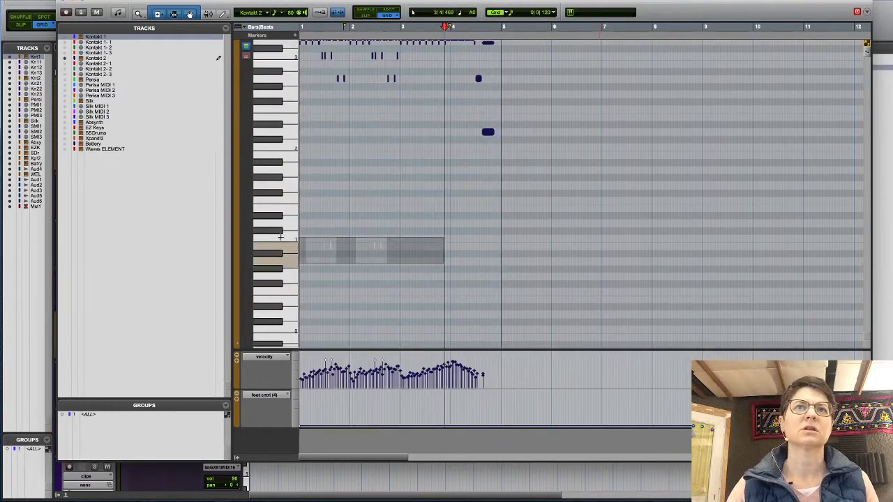
{"action": "key", "text": "space"}
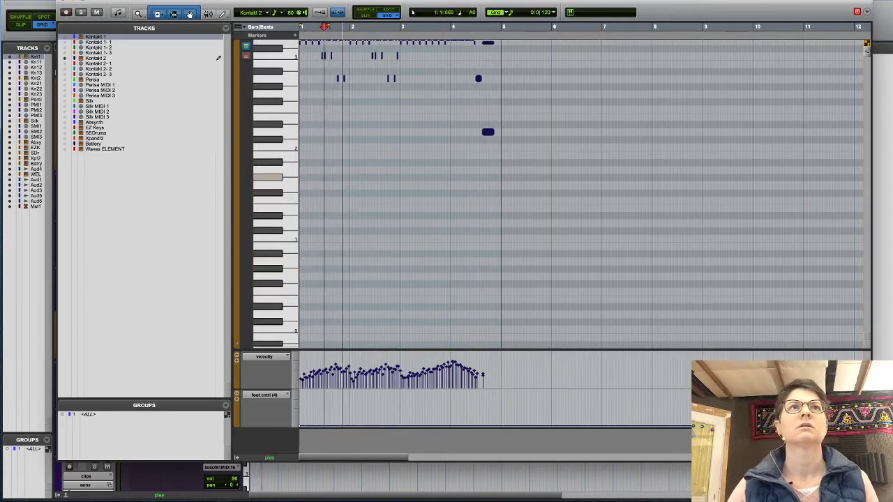
{"action": "mouse_move", "coordinate": [108, 0]}
{"action": "left_mouse_down"}
{"action": "mouse_move", "coordinate": [128, 36]}
{"action": "mouse_move", "coordinate": [164, 237]}
{"action": "left_mouse_up"}
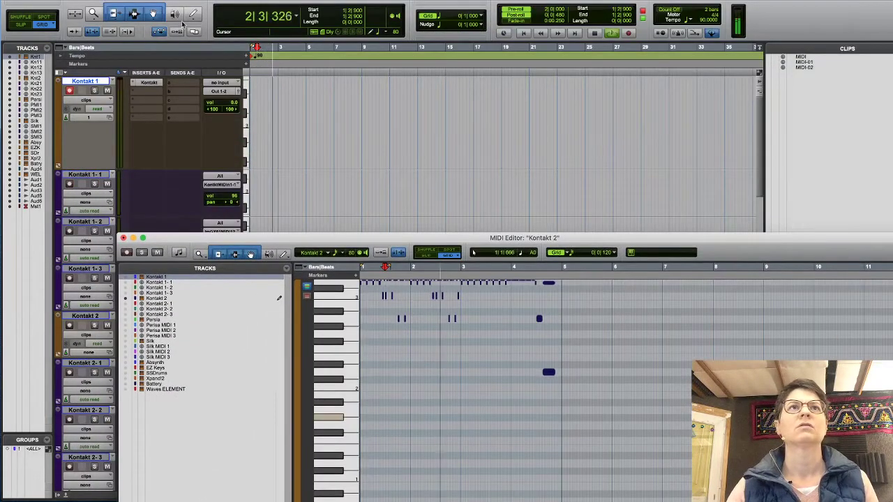
Change the session tempo to 60 BPM and play back the lengthened MIDI-02 clip.
{"action": "key", "text": "ctrl+equal"}
{"action": "key", "text": "space"}
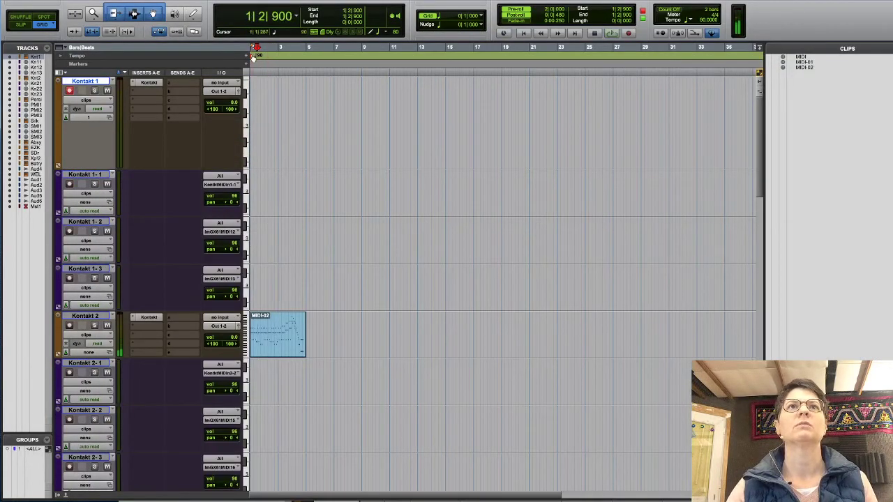
{"action": "double_click", "coordinate": [253, 58]}
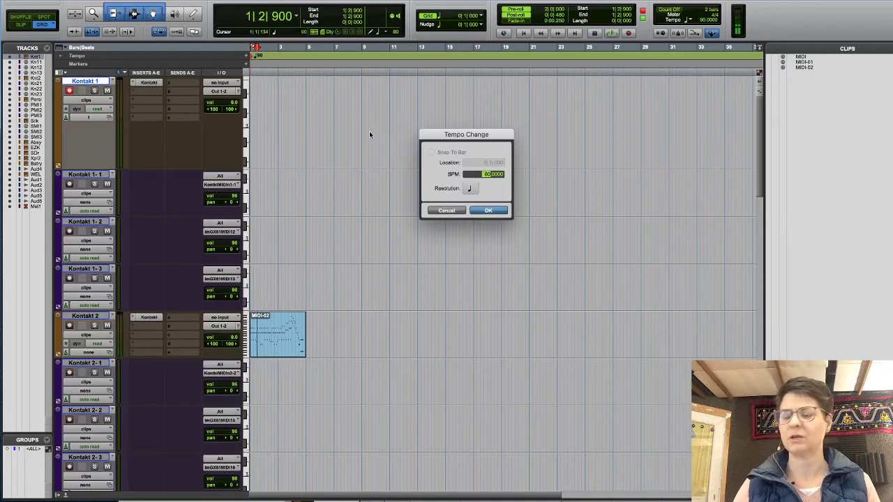
{"action": "type", "text": "60"}
{"action": "key", "text": "Return"}
{"action": "key", "text": "space"}
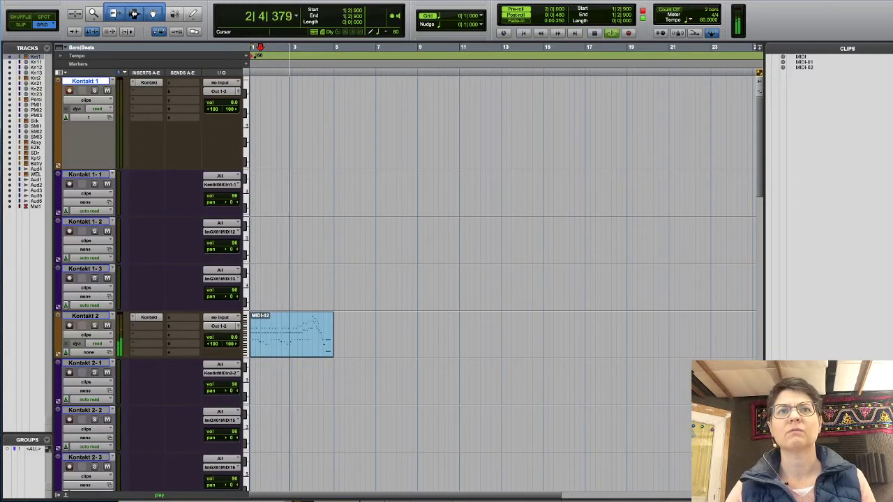
{"action": "key", "text": "space"}
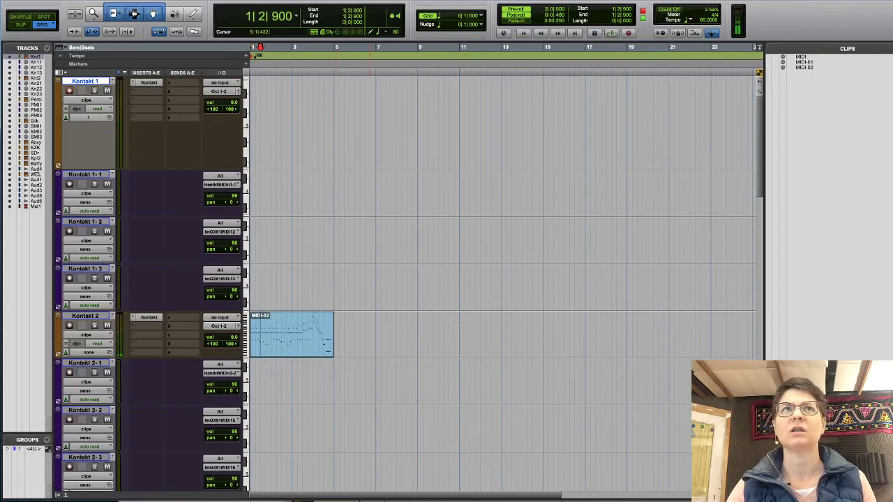
Save the session, accepting the prompt to save a copy.
{"action": "key", "text": "ctrl+s"}
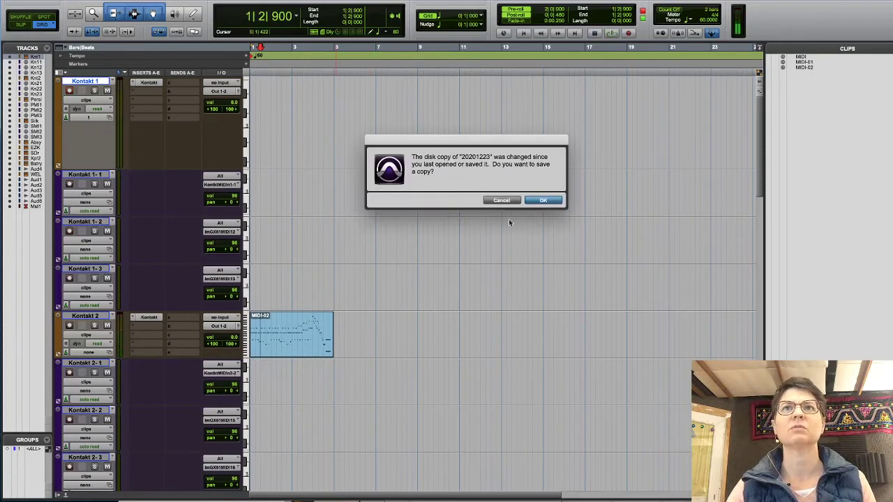
{"action": "left_click", "coordinate": [551, 199]}
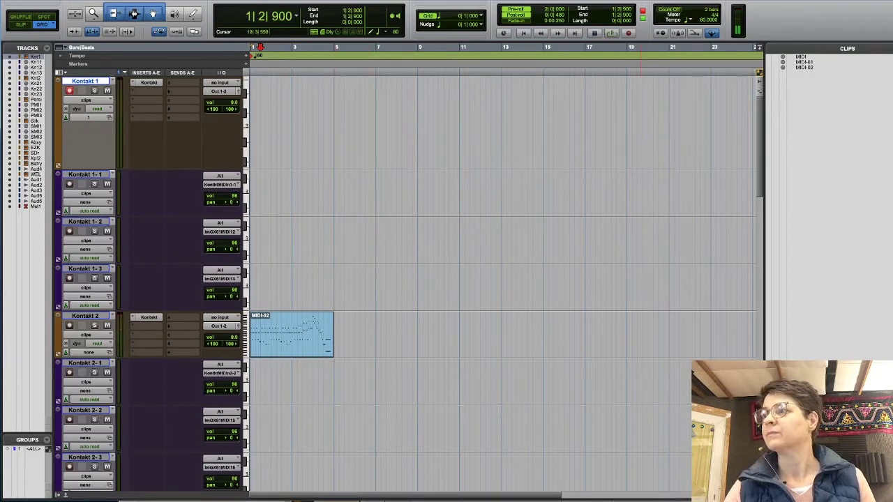